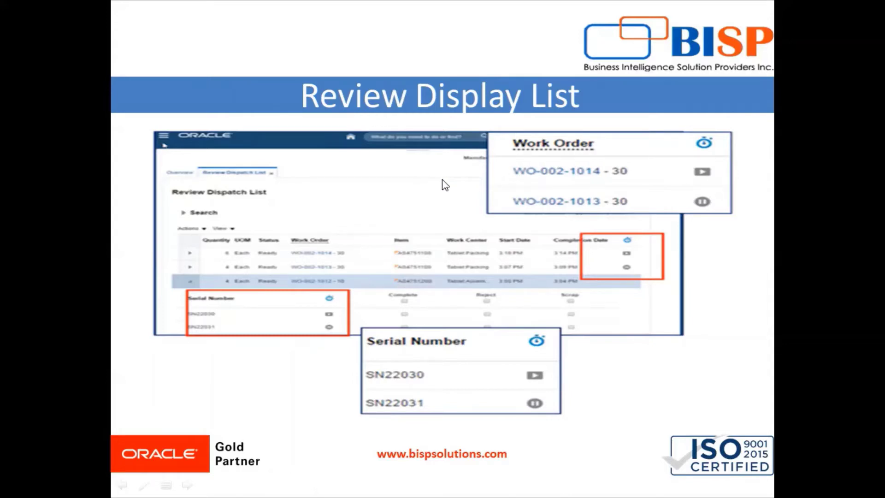
Switch from the PowerPoint Review Display List slide to the Oracle Fusion home page in Edge.
key(alt+Tab)
key(alt+Tab)
key(alt+Tab)
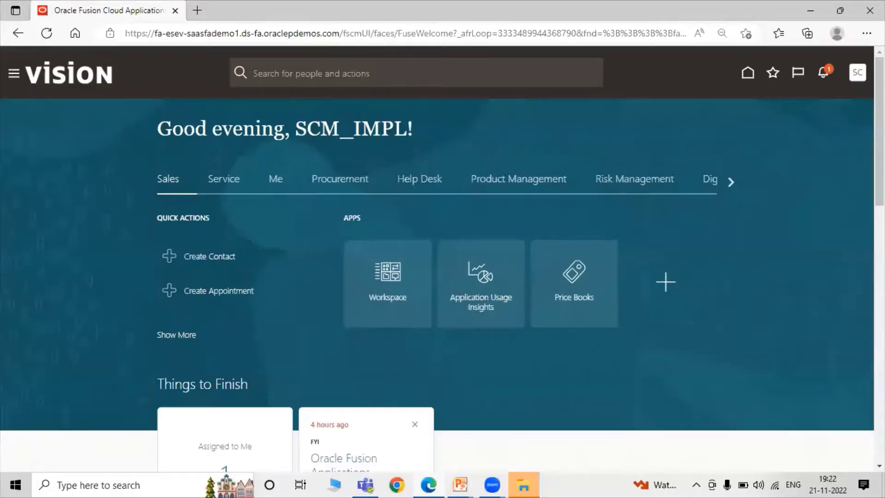
Go to Work Execution's Manage Work Orders task and choose Create Standard Work Order.
click(15, 76)
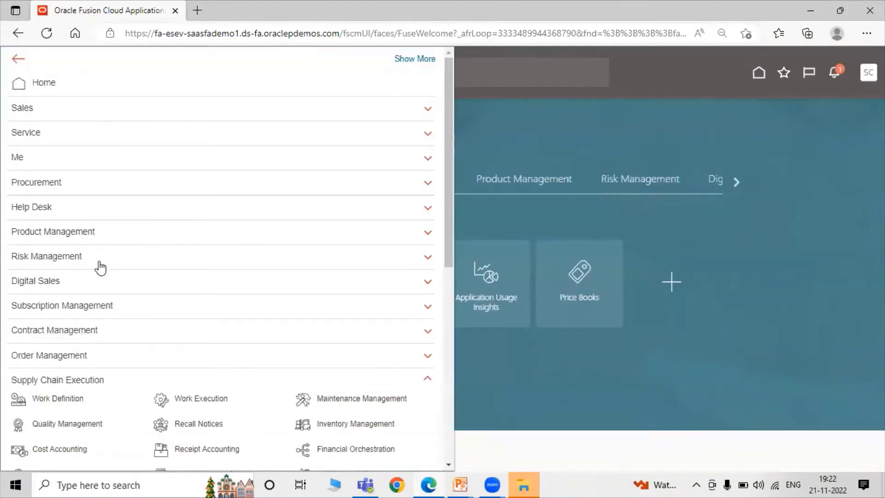
scroll(100, 267, down, 3)
click(201, 276)
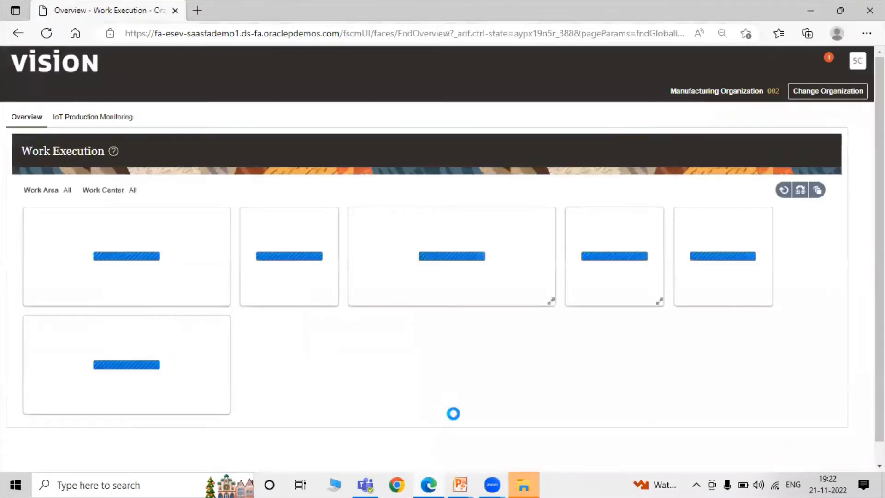
click(861, 176)
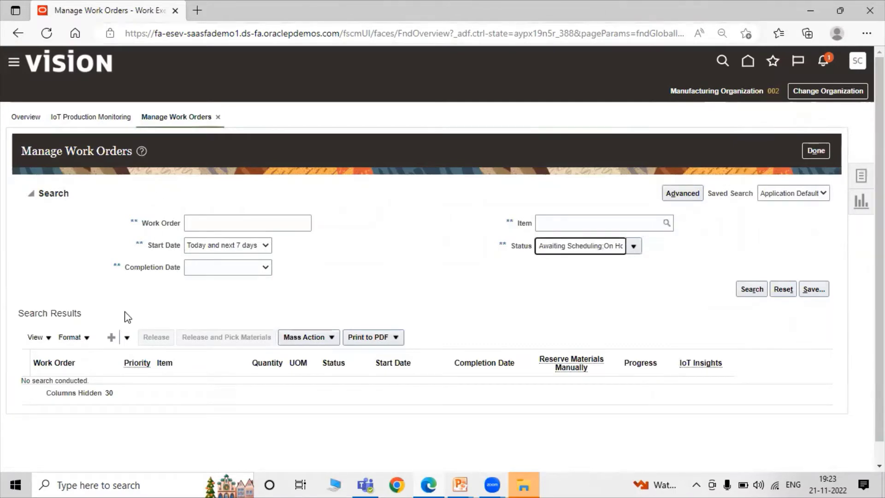
click(127, 337)
click(133, 356)
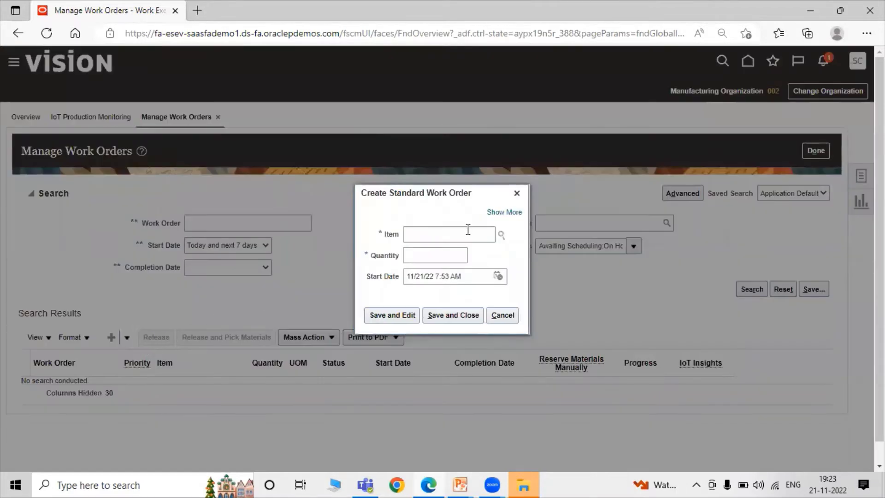
Create a standard work order for item AS4751100 with quantity 250, then Save and Edit.
click(467, 233)
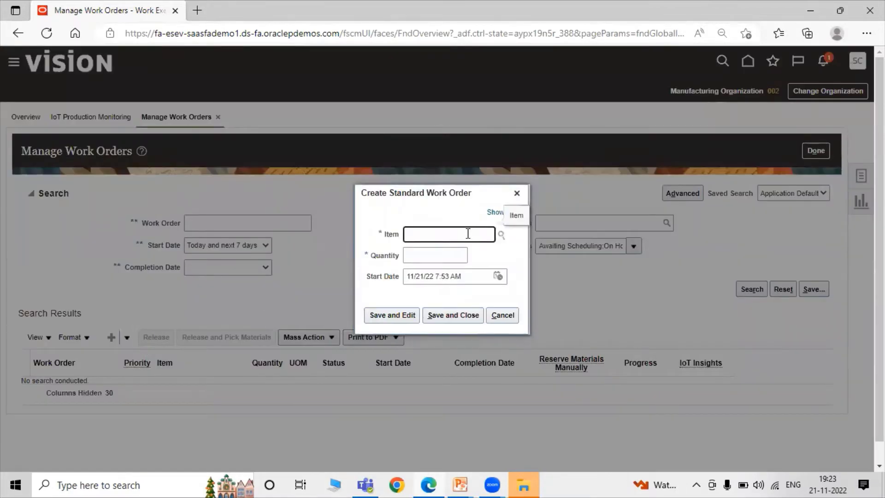
text(AS4751100)
click(502, 236)
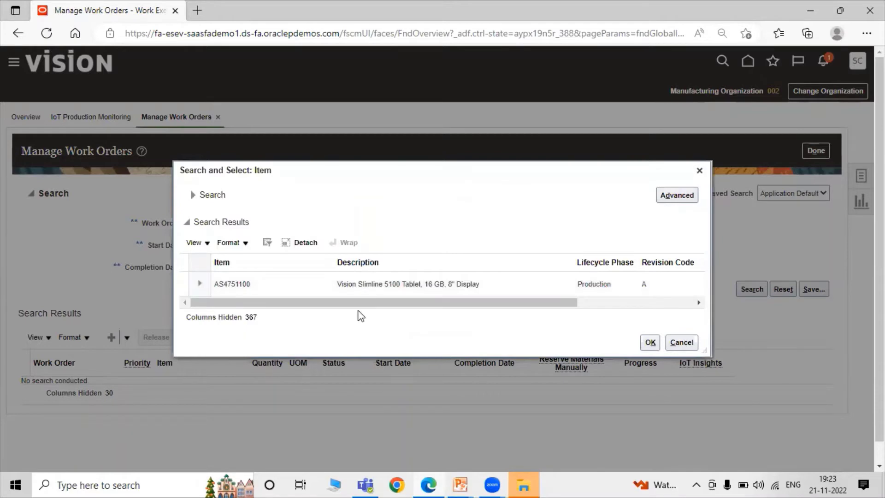
click(661, 342)
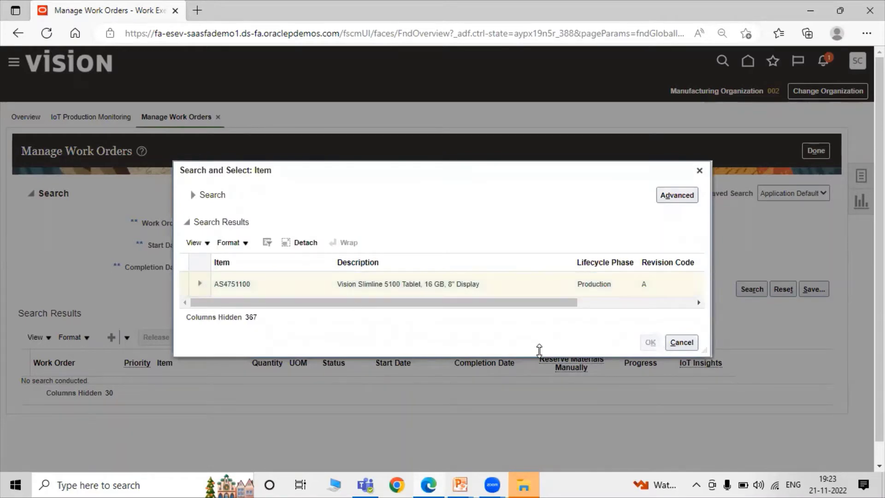
key(Tab)
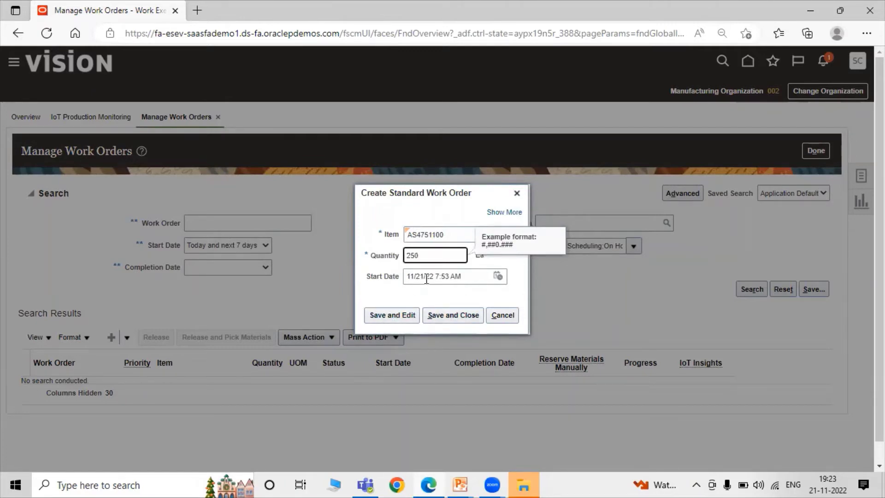
click(504, 212)
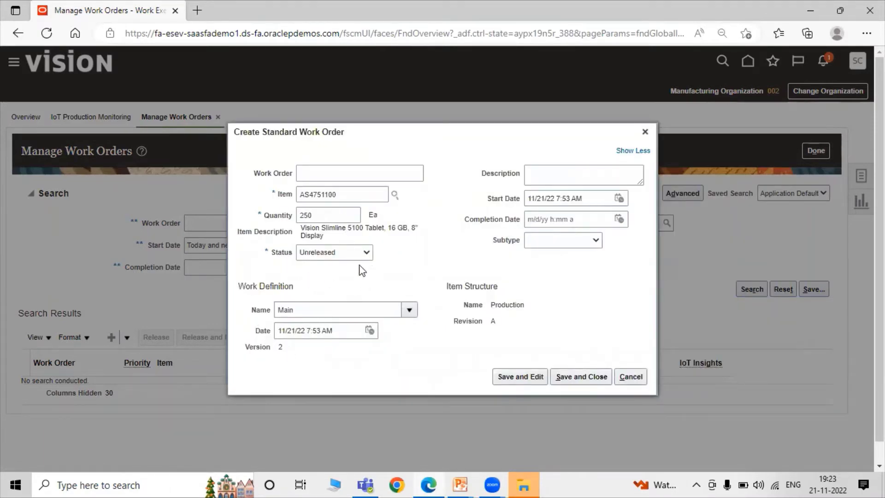
click(535, 381)
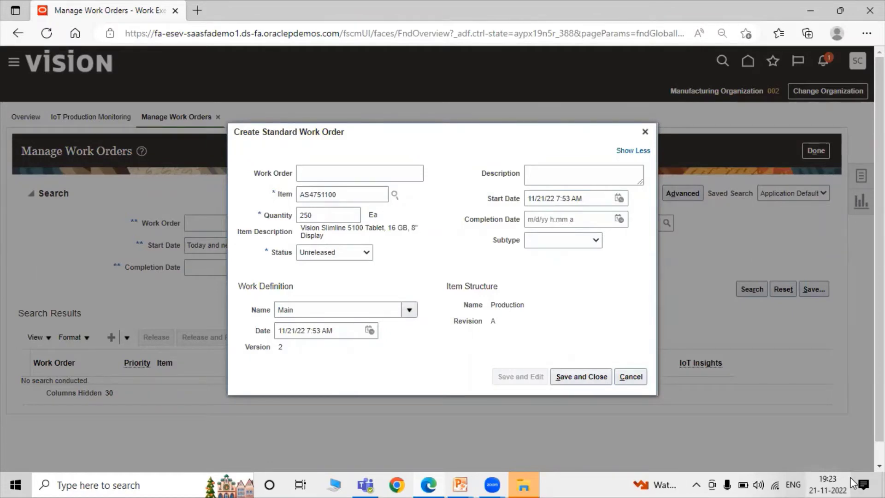
Open WO-002-1054, expand Work Definition, Item Structure, Details and Completion Information, and view its three operations.
click(582, 377)
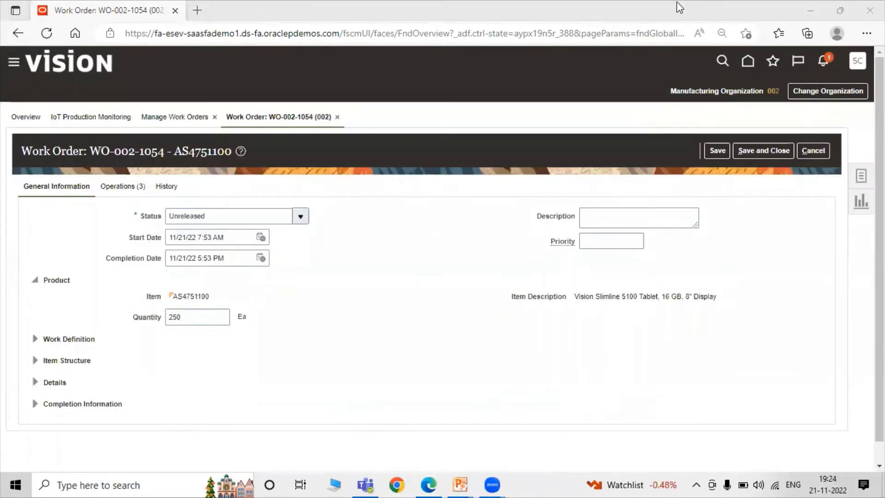
scroll(320, 348, down, 1)
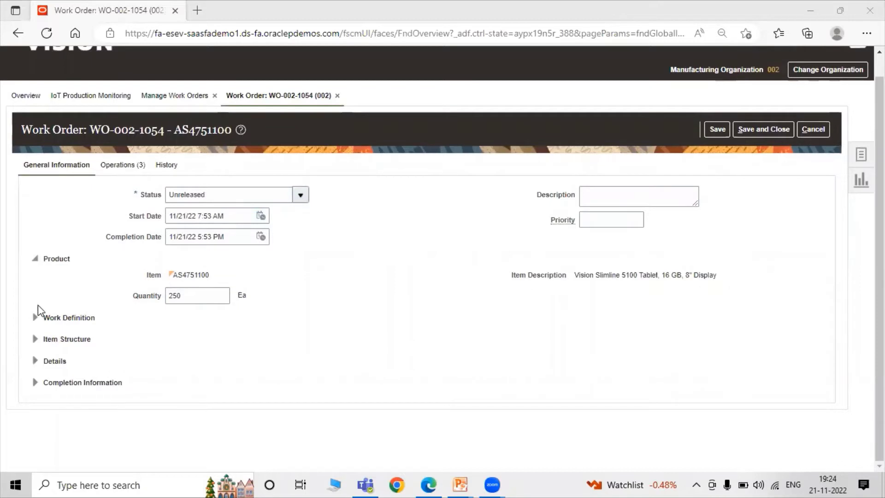
click(35, 317)
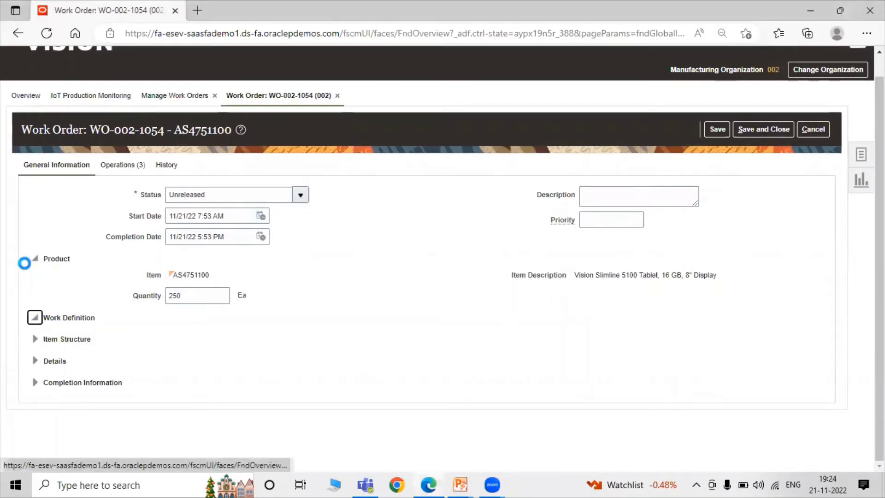
scroll(330, 304, down, 1)
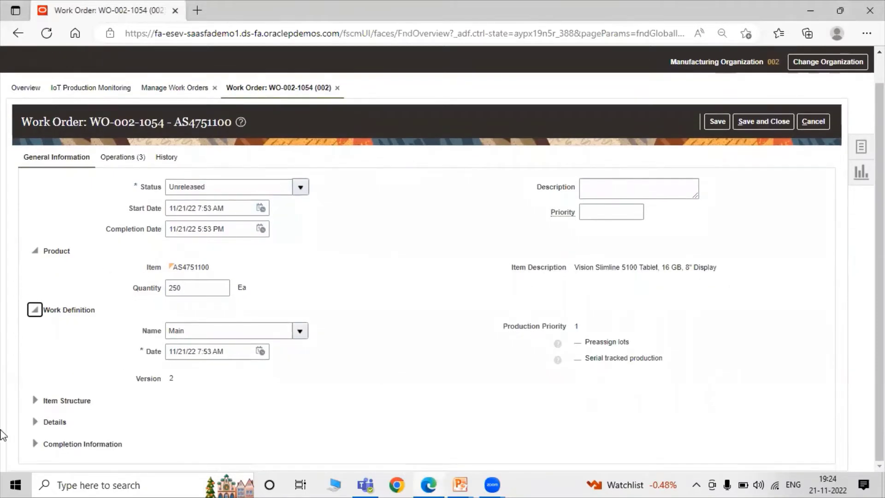
click(35, 400)
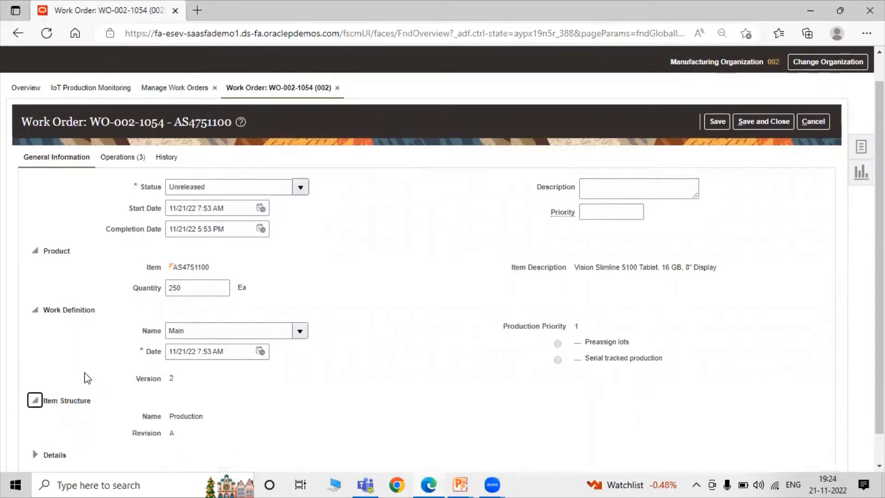
scroll(87, 378, down, 1)
click(34, 422)
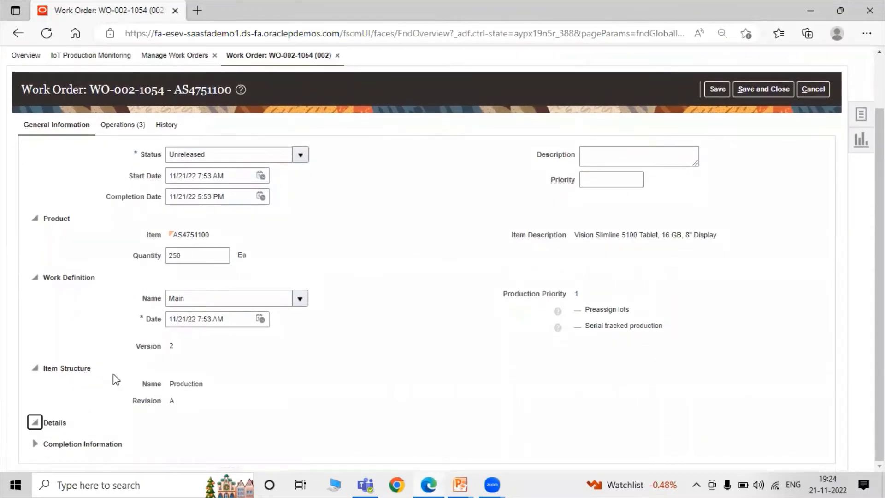
scroll(114, 377, down, 3)
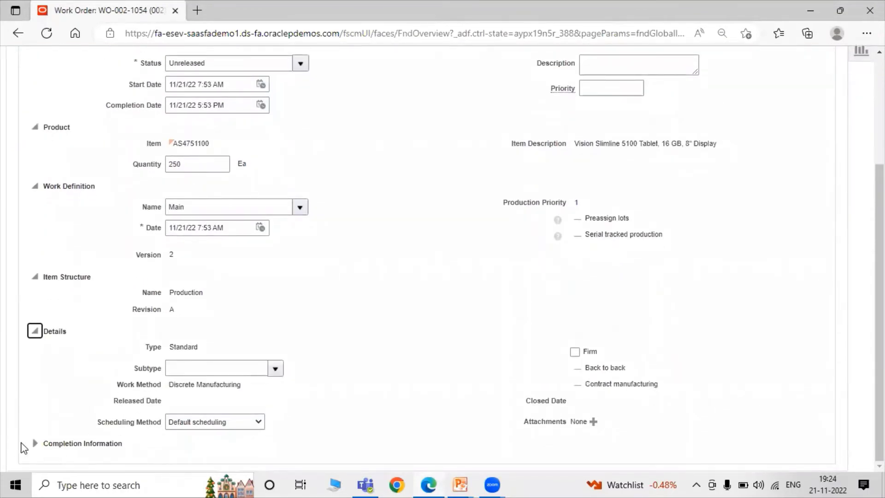
click(35, 443)
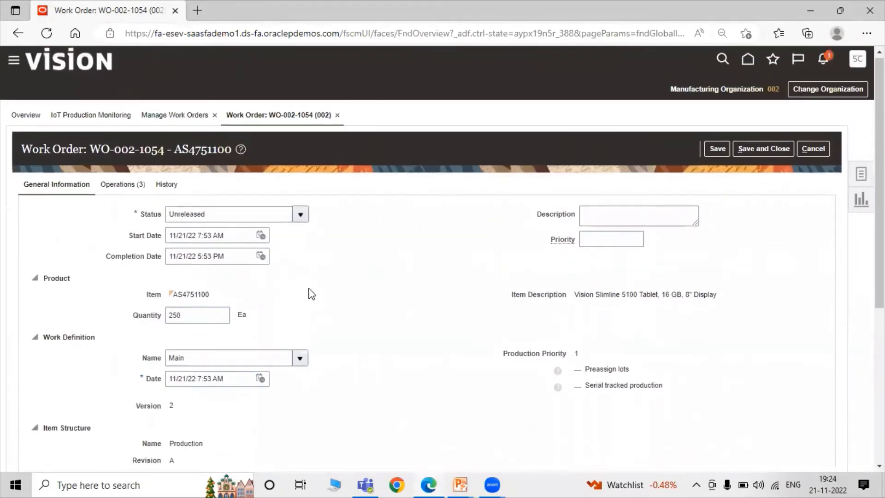
click(132, 188)
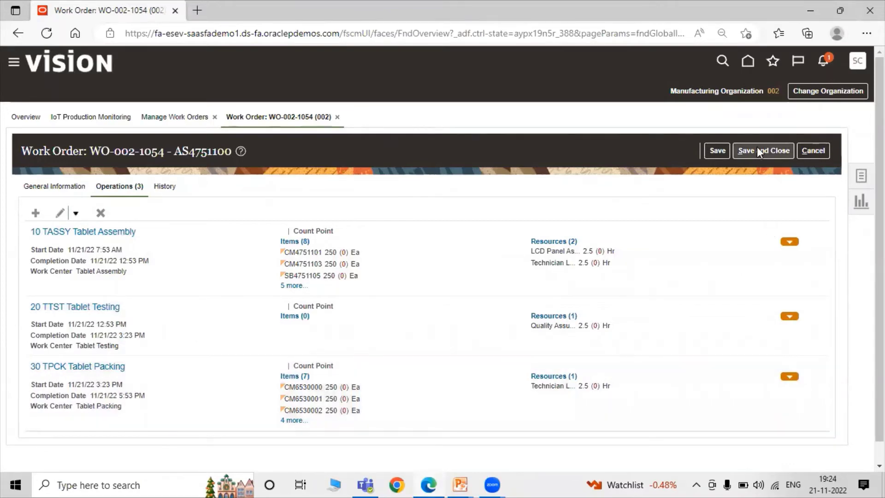
Save and close WO-002-1054, then select its Unreleased row in Manage Work Orders.
click(757, 147)
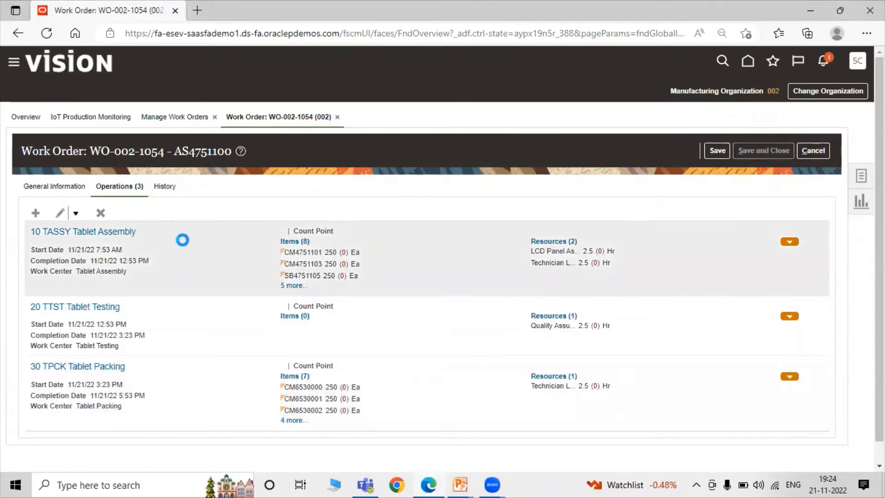
scroll(256, 239, down, 1)
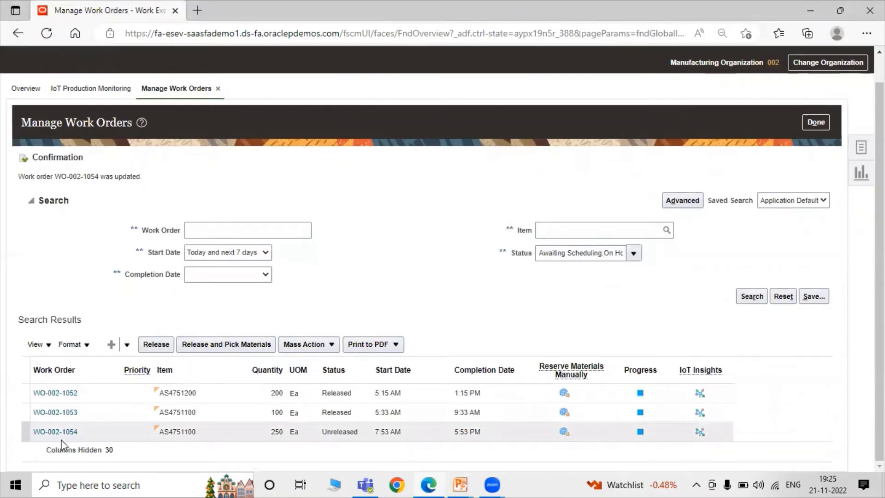
click(117, 435)
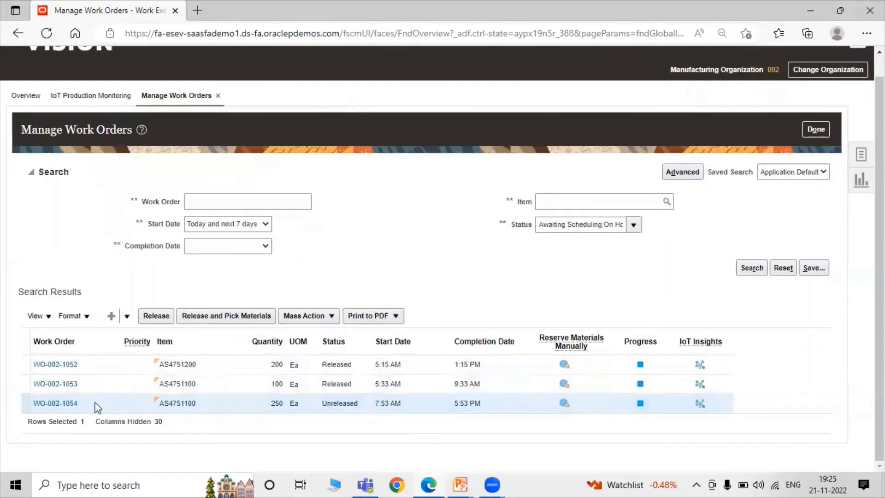
Release WO-002-1054, leave Manage Work Orders, and show the Work Execution task list.
click(161, 318)
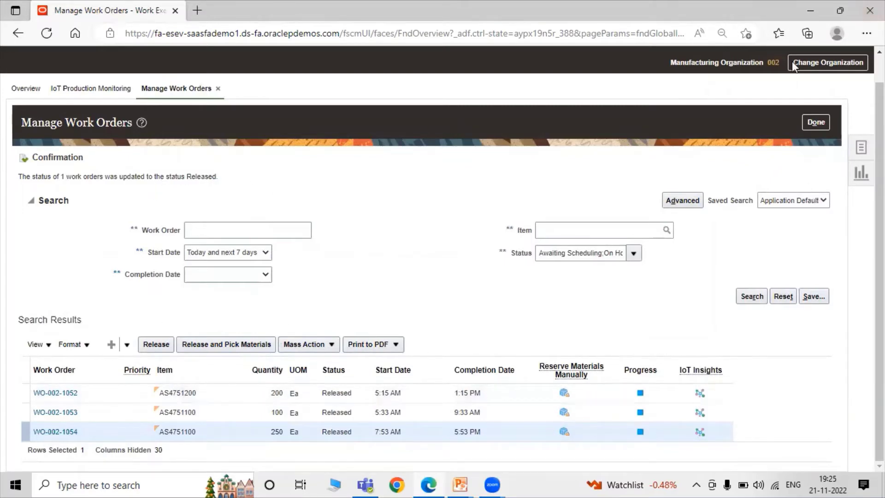
click(806, 124)
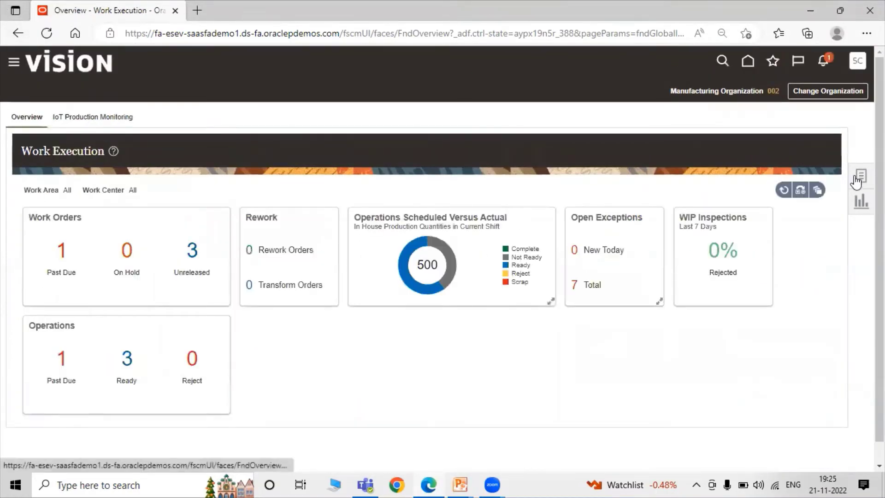
click(857, 180)
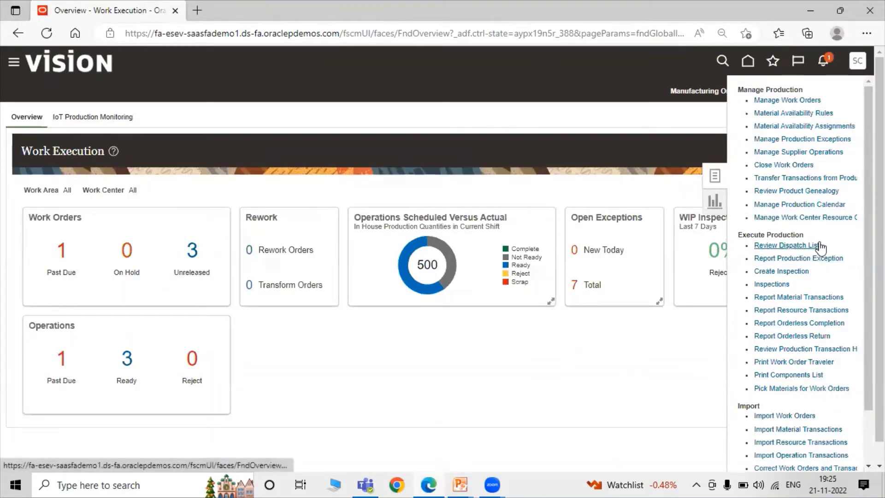
Open the Review Dispatch List and select the WO-002-1054 operation 10 row.
click(801, 245)
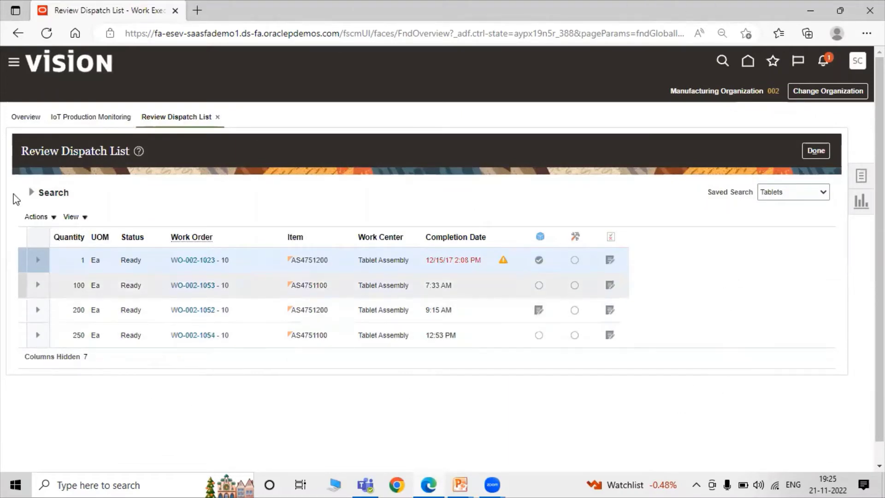
click(59, 341)
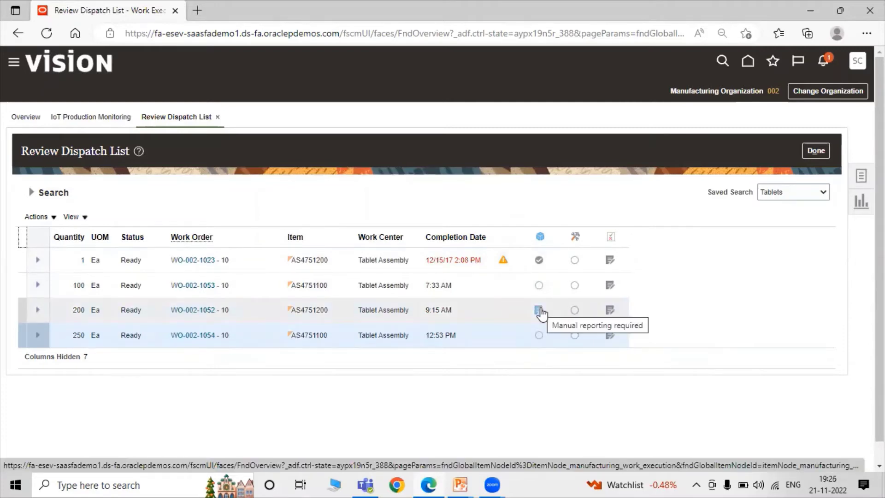
Start reporting materials for WO-002-1054, add a component line, then cancel without saving.
click(539, 336)
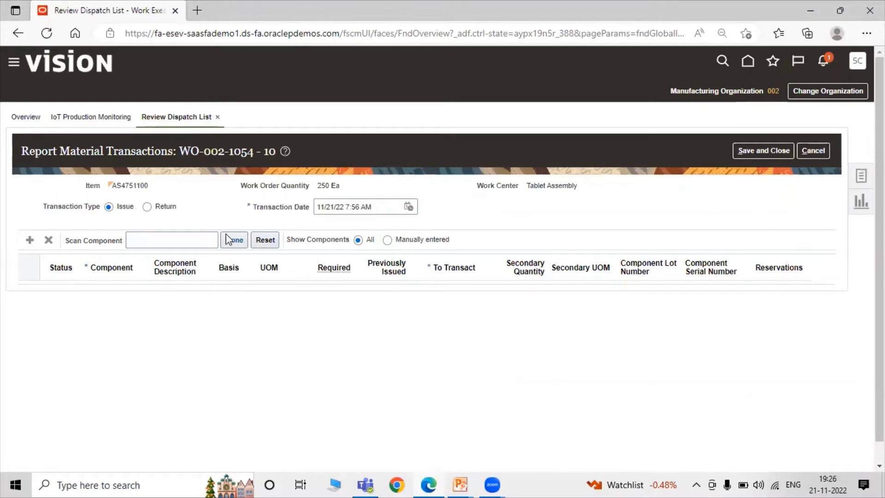
click(29, 240)
click(132, 294)
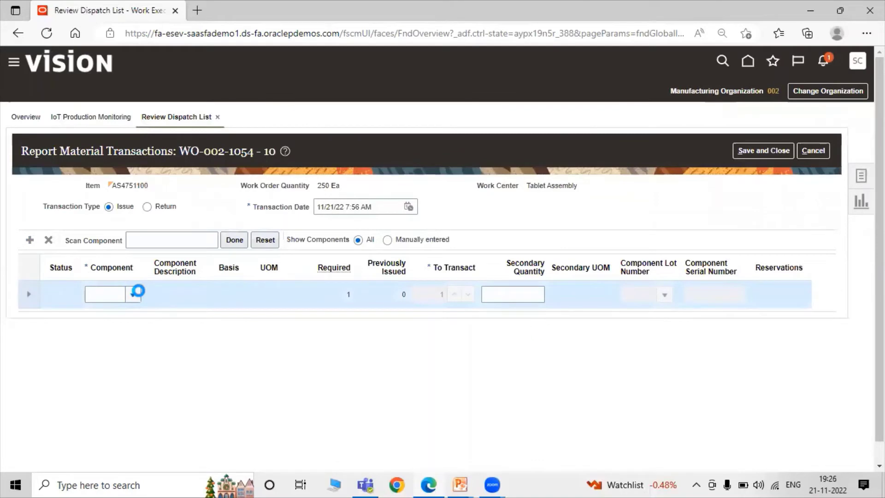
click(247, 287)
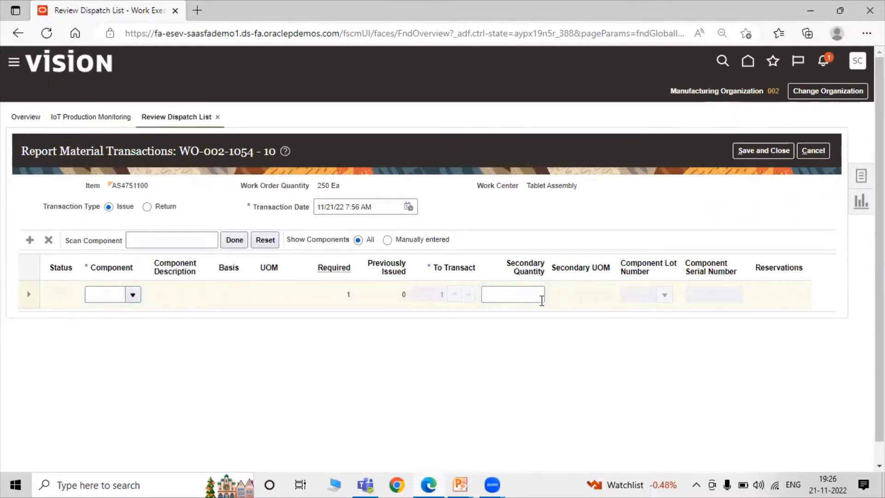
click(33, 292)
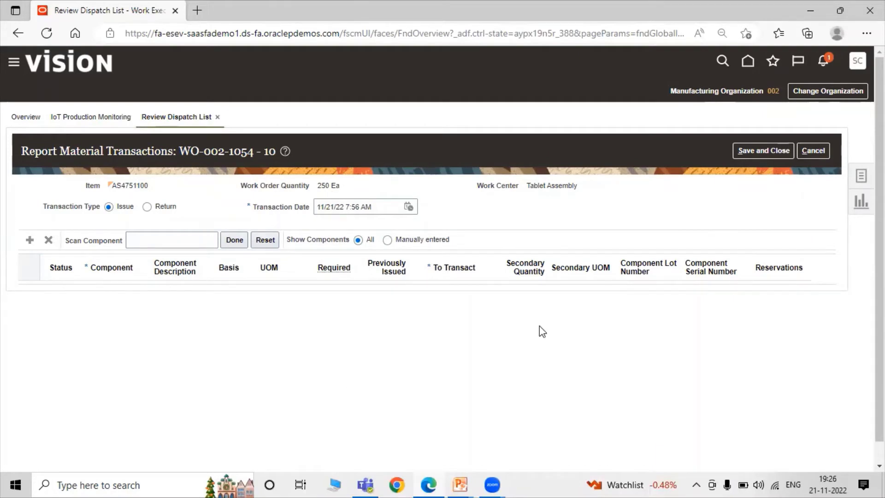
click(813, 151)
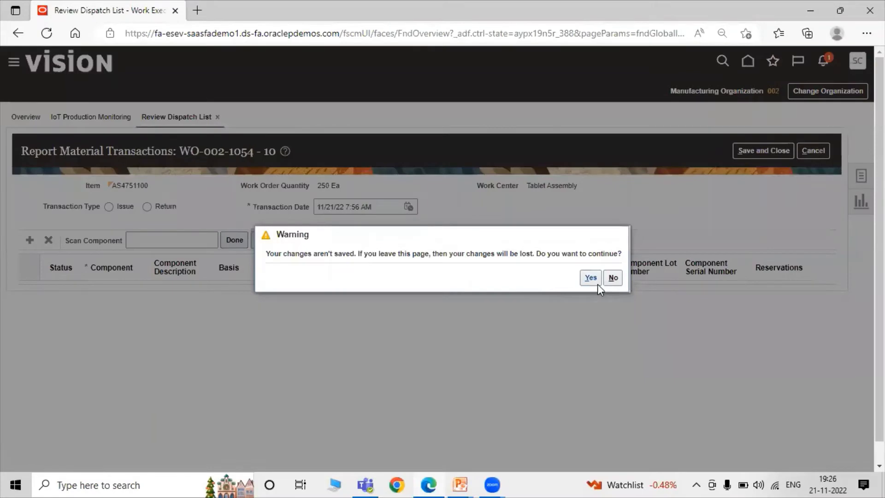
click(597, 281)
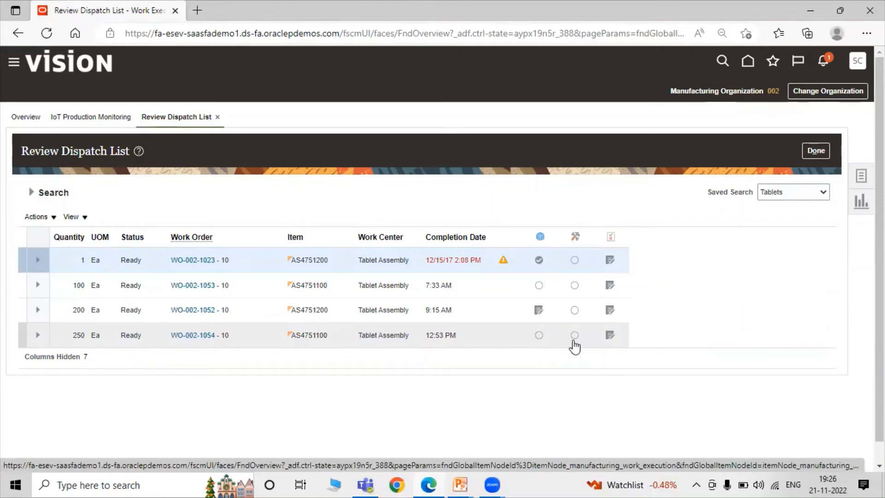
Open the Create Inspection dialog for WO-002-1054 and close it without saving.
click(609, 339)
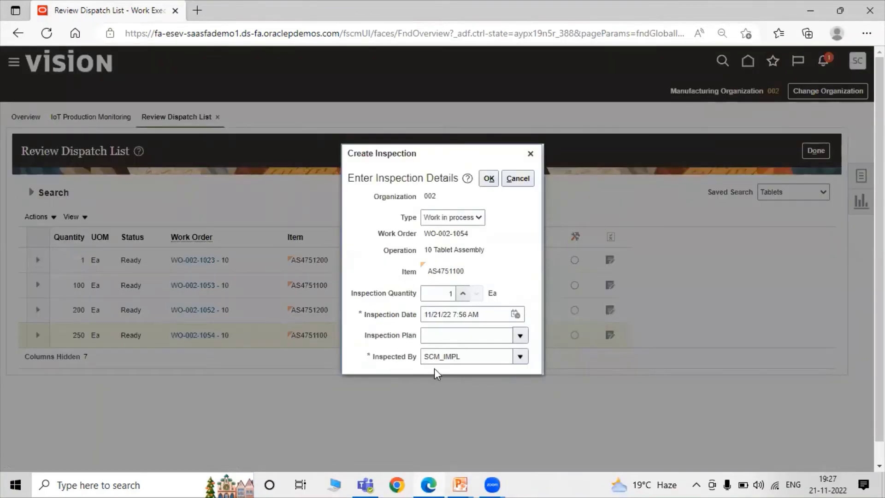
click(530, 154)
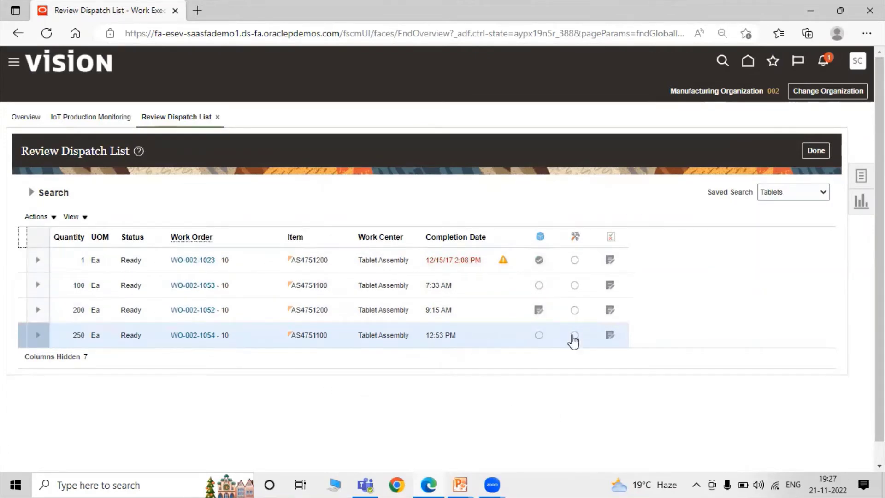
Expand WO-002-1054's completion quantities and try a Complete quantity of 200.
click(33, 338)
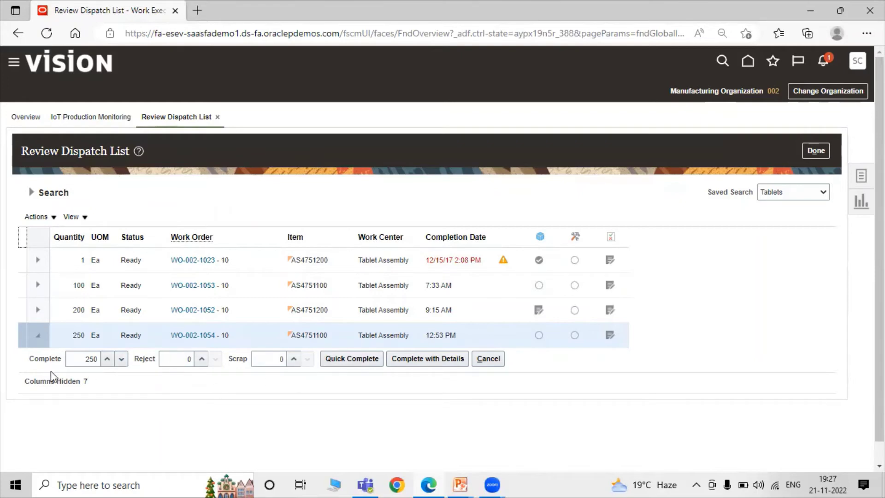
click(77, 361)
text(200)
click(191, 357)
click(271, 360)
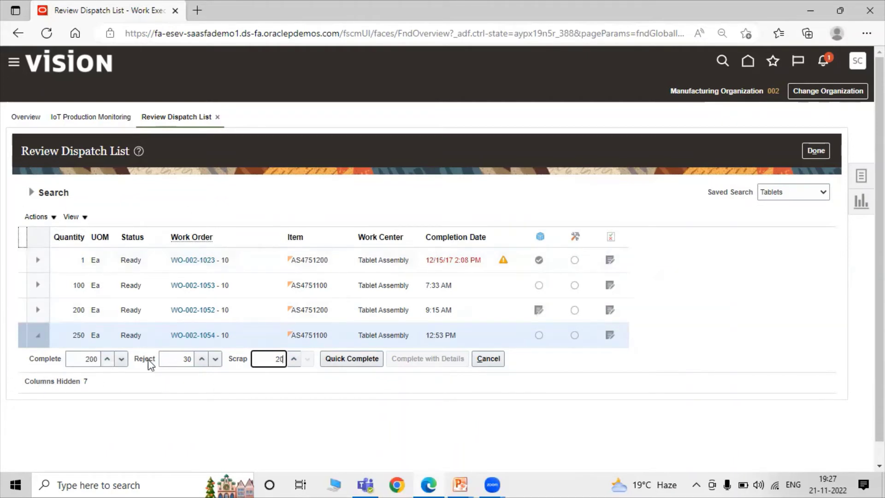
Clear the Reject and Scrap values, reset Complete to 250, and start Complete with Details.
double_click(271, 354)
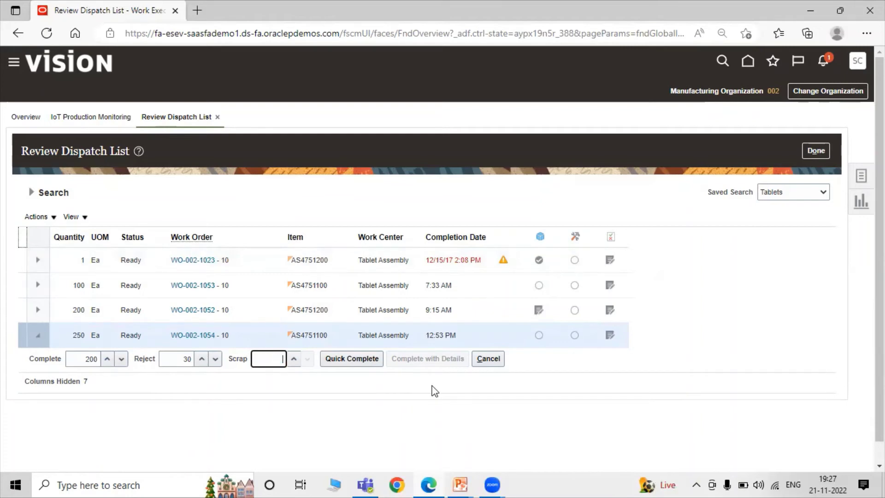
double_click(183, 359)
key(BackSpace)
double_click(89, 359)
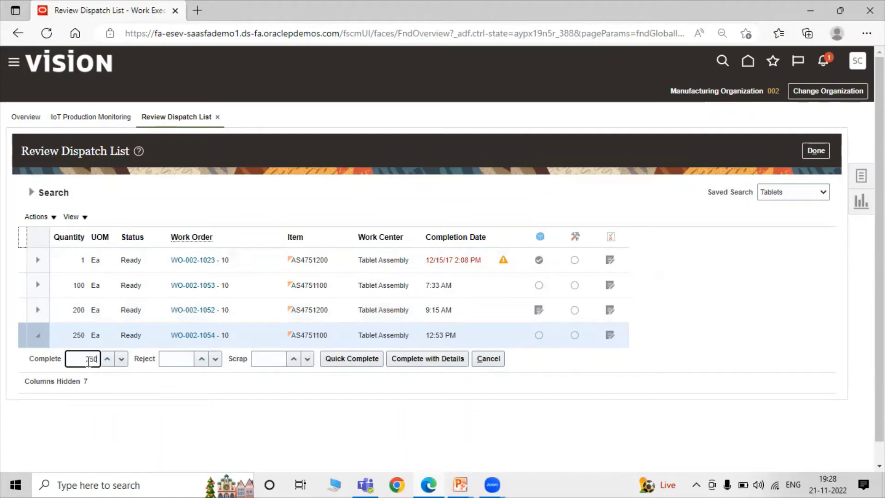
click(509, 335)
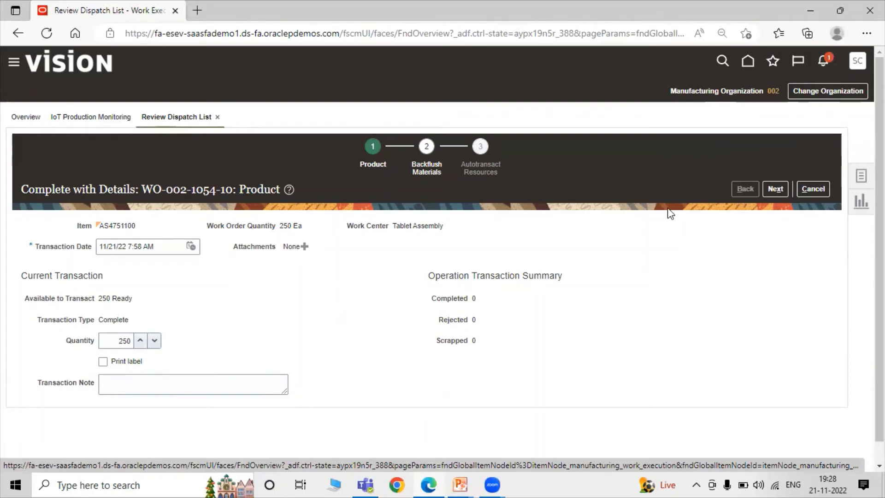
Check the backflush materials, every component at quantity 250, and continue to the Resources step.
click(775, 189)
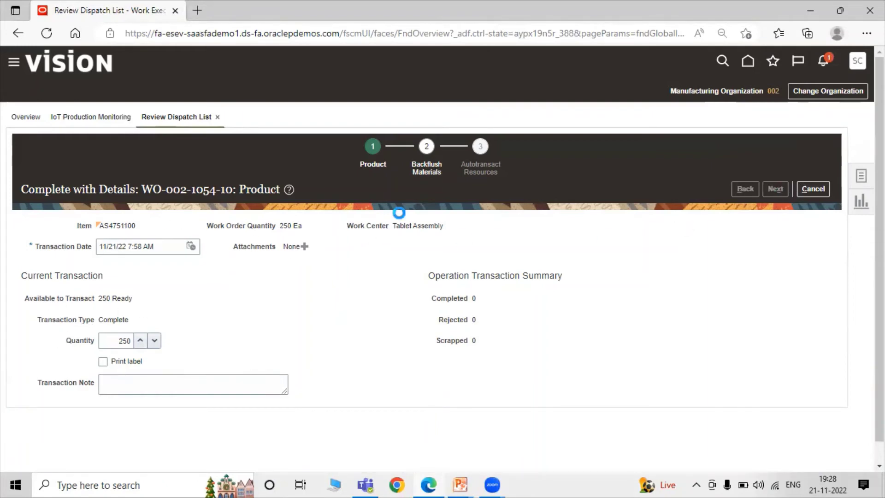
scroll(351, 275, down, 1)
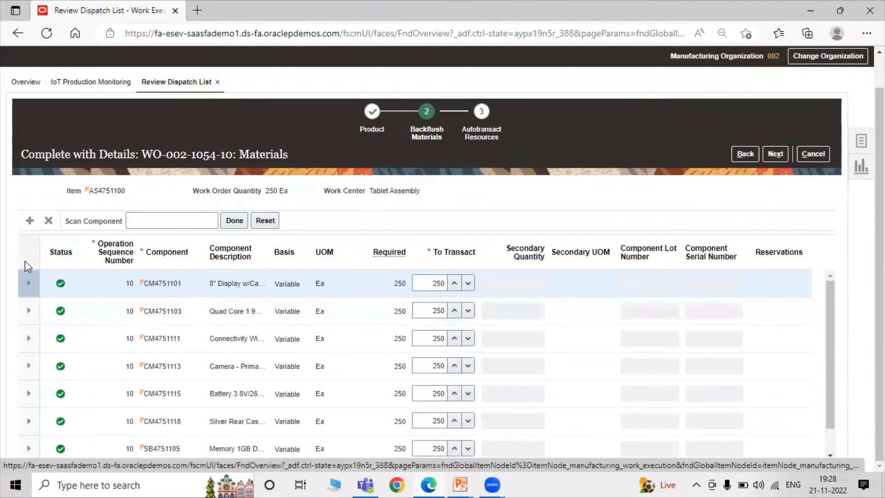
scroll(213, 312, down, 1)
scroll(392, 394, up, 2)
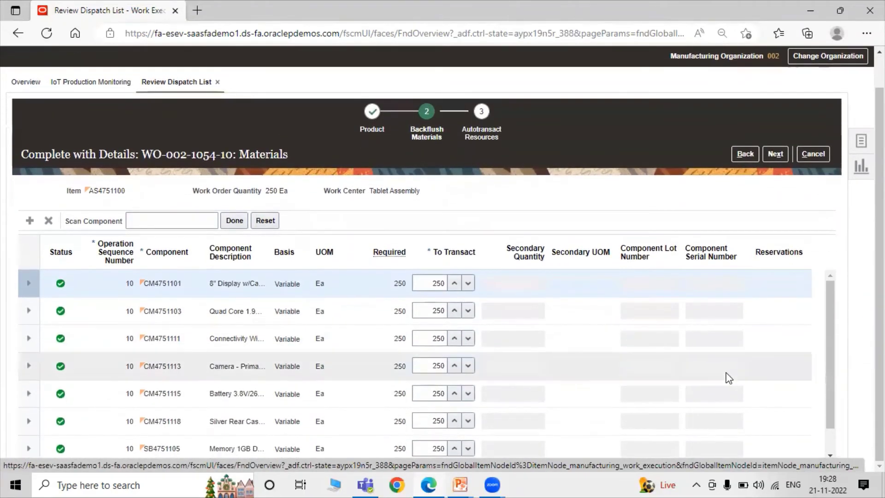
scroll(332, 317, down, 2)
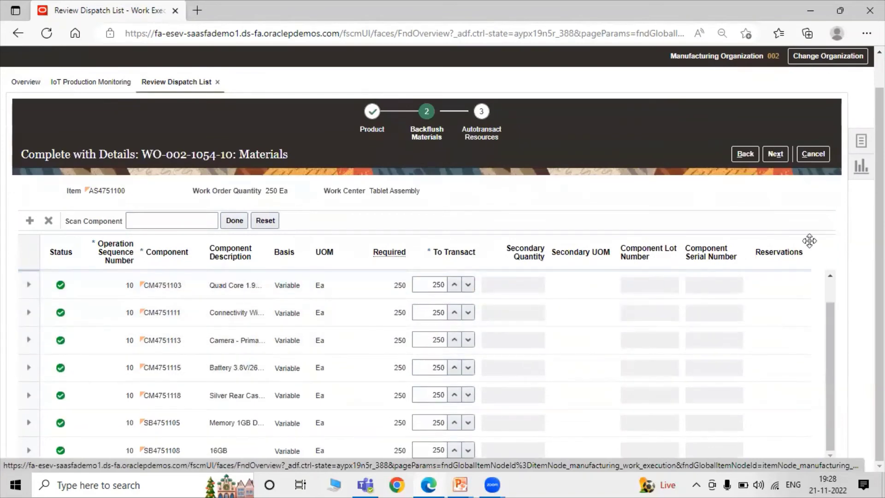
scroll(760, 267, up, 1)
click(771, 188)
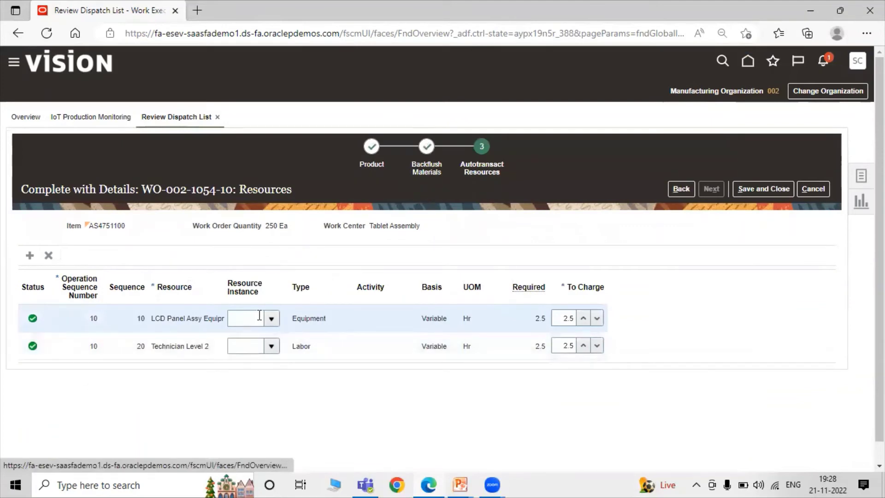
Assign instance LCDP01 to LCD Panel Assy Equipment and a technician to Technician Level 2, then save.
click(271, 318)
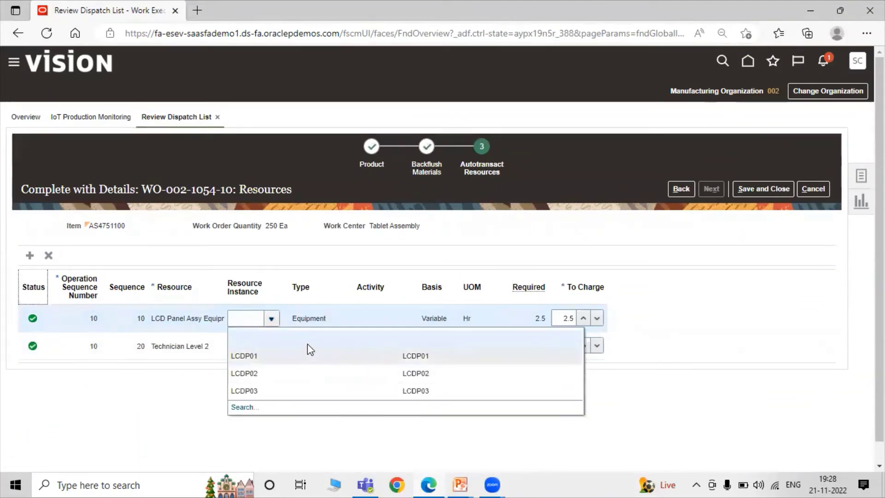
click(280, 360)
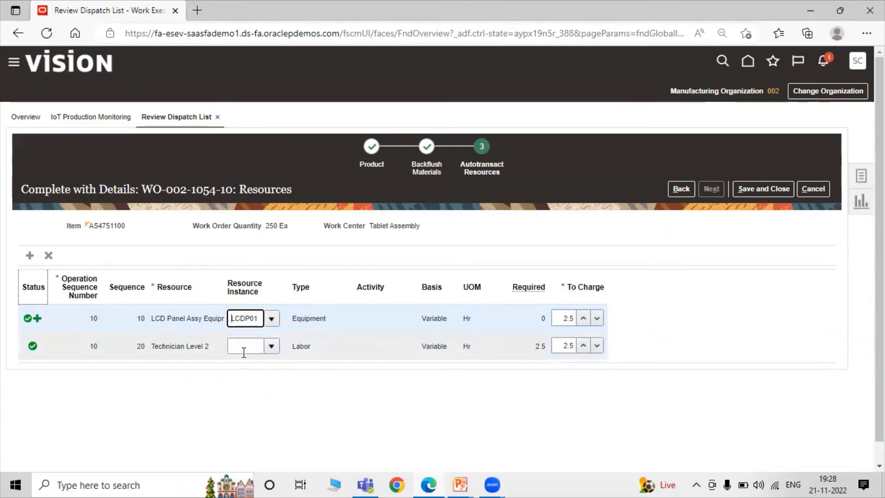
click(272, 348)
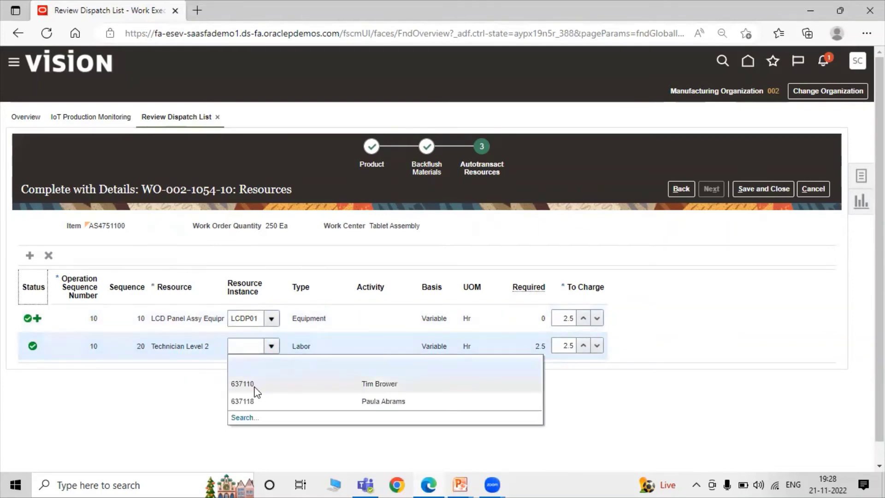
click(335, 390)
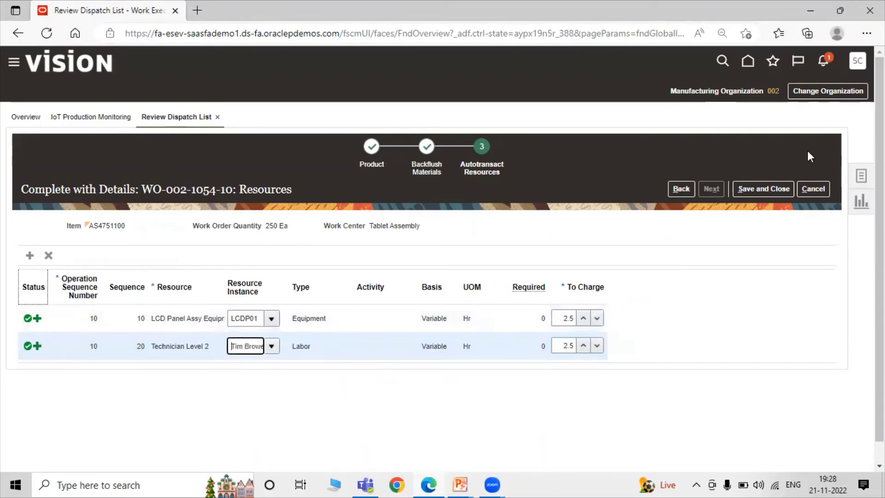
click(778, 182)
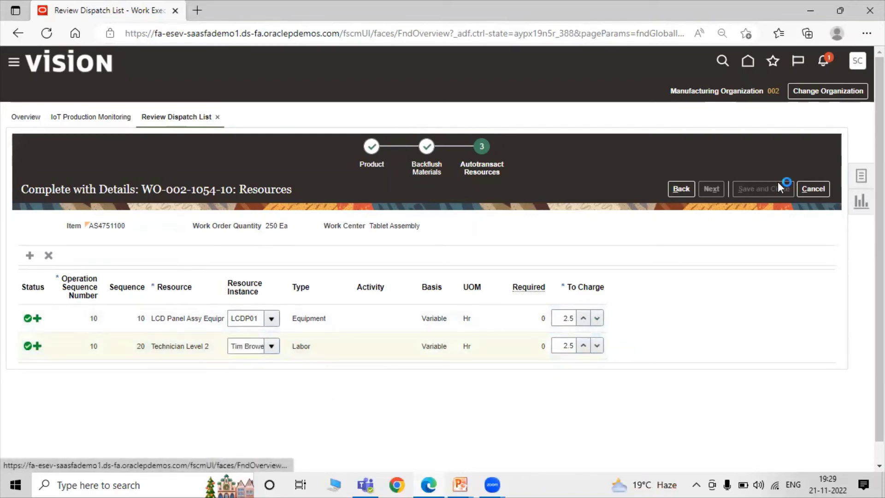